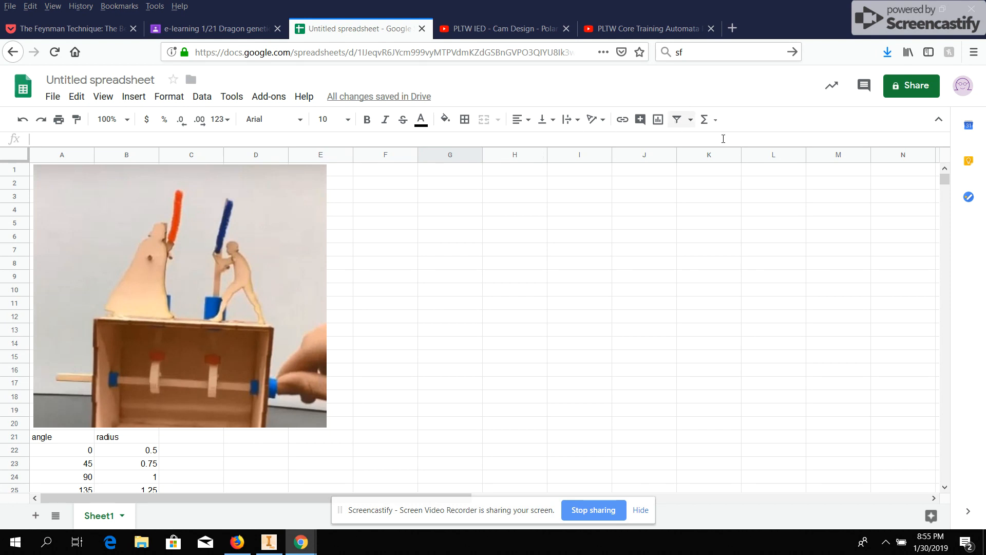
pyautogui.moveTo(942, 180); pyautogui.dragTo(942, 183)
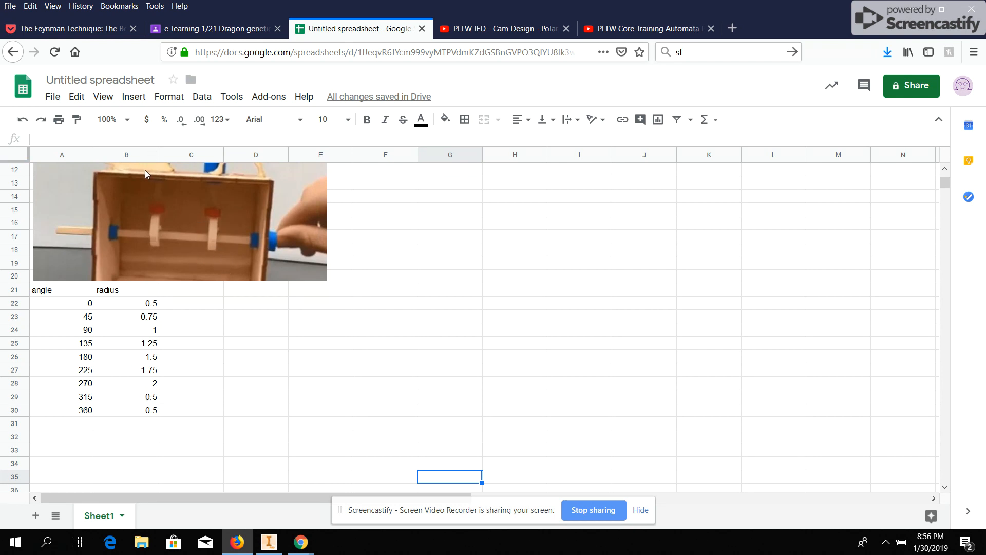
pyautogui.click(133, 96)
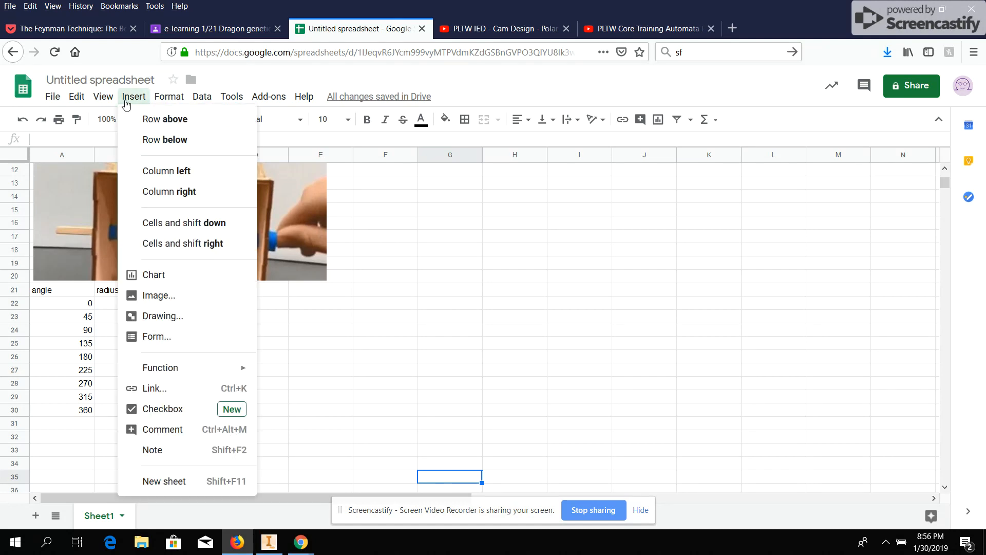
pyautogui.click(165, 274)
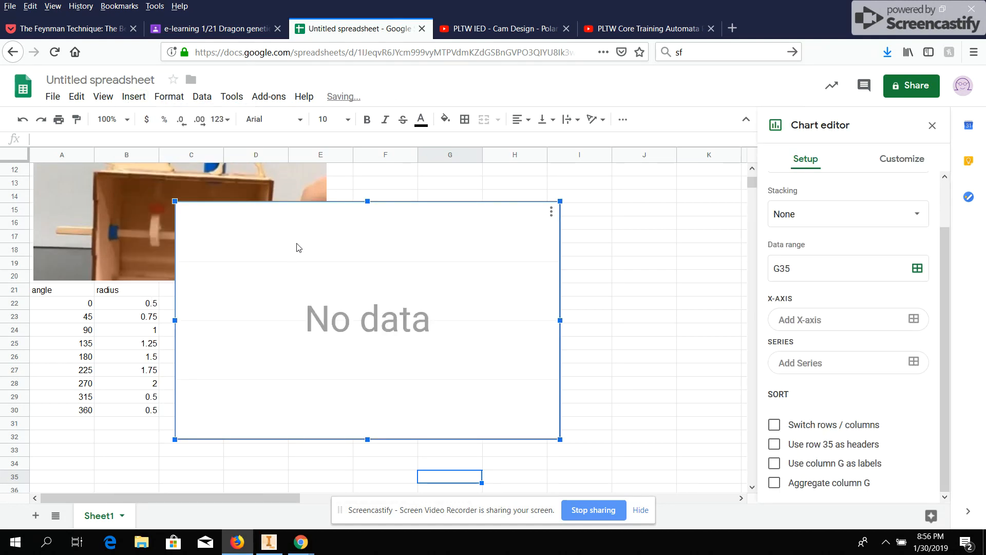
pyautogui.press('Delete')
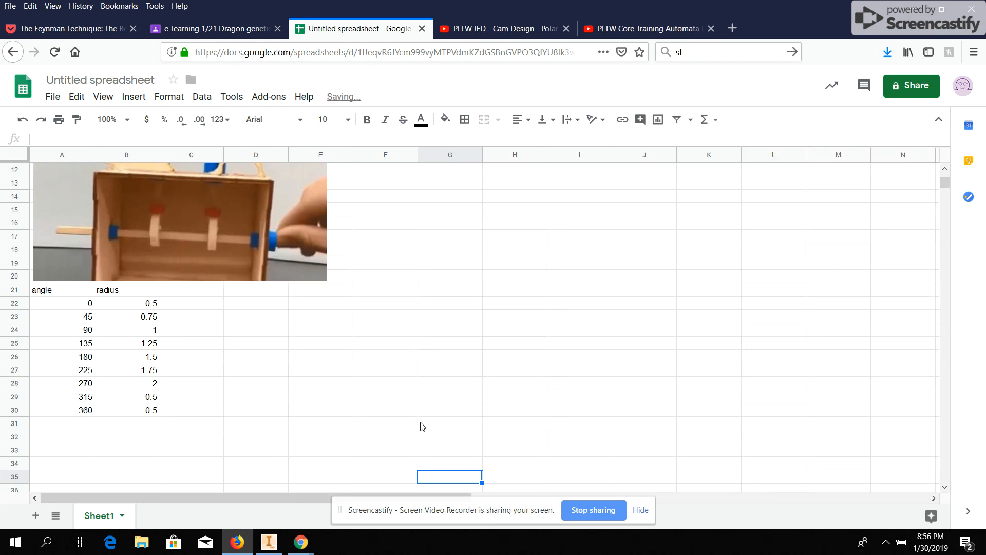
# - Insert a chart from the angle and radius table (A21:B30) and place it beside the table, below the photo
pyautogui.moveTo(52, 290); pyautogui.dragTo(149, 411)
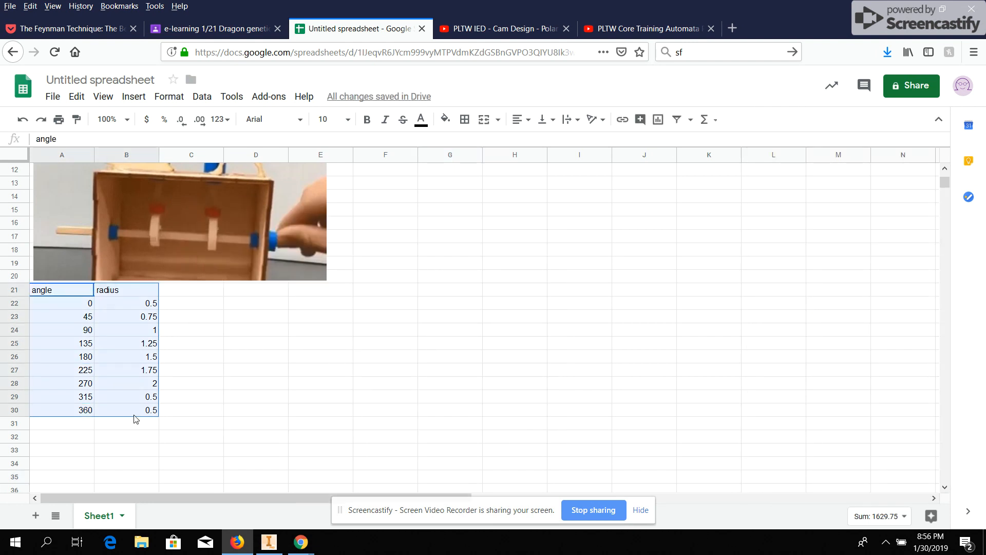
pyautogui.click(135, 97)
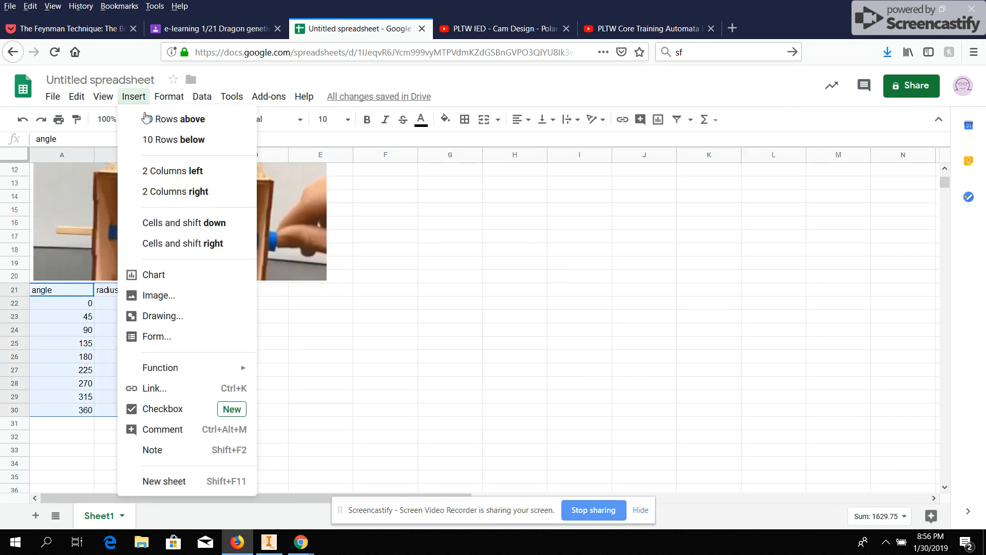
pyautogui.click(168, 278)
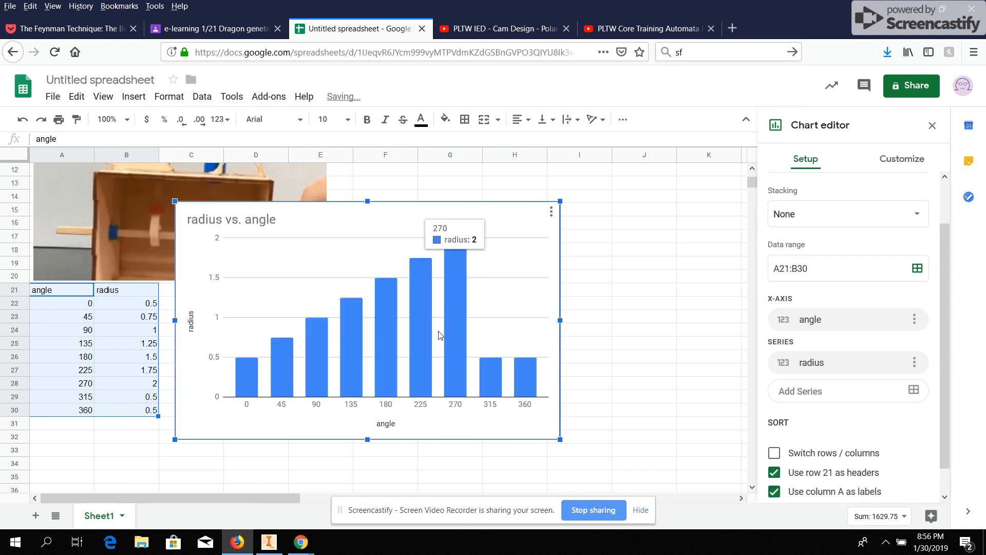
pyautogui.moveTo(334, 216); pyautogui.dragTo(345, 317)
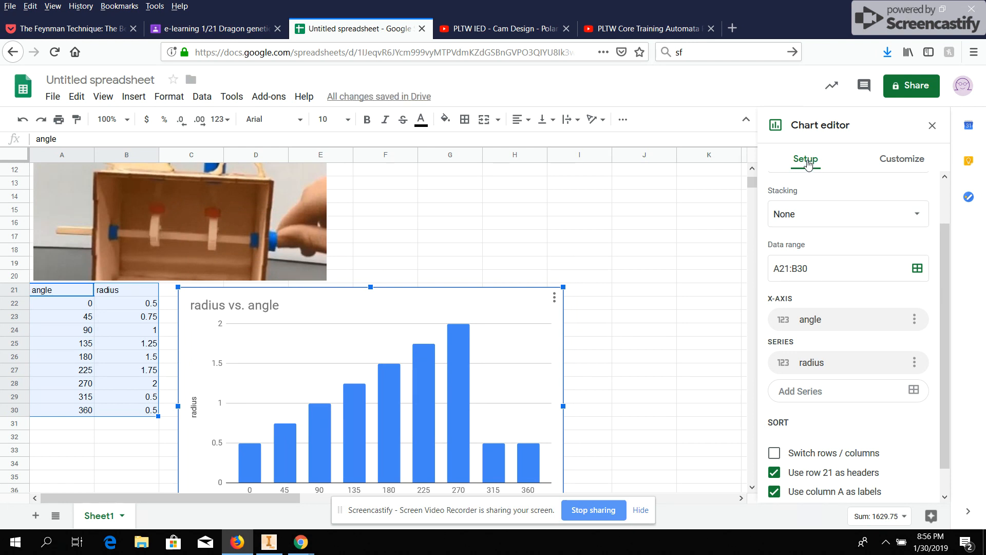
# - Change the radius vs. angle chart's type from column to line chart
pyautogui.scroll(2, 948, 246)
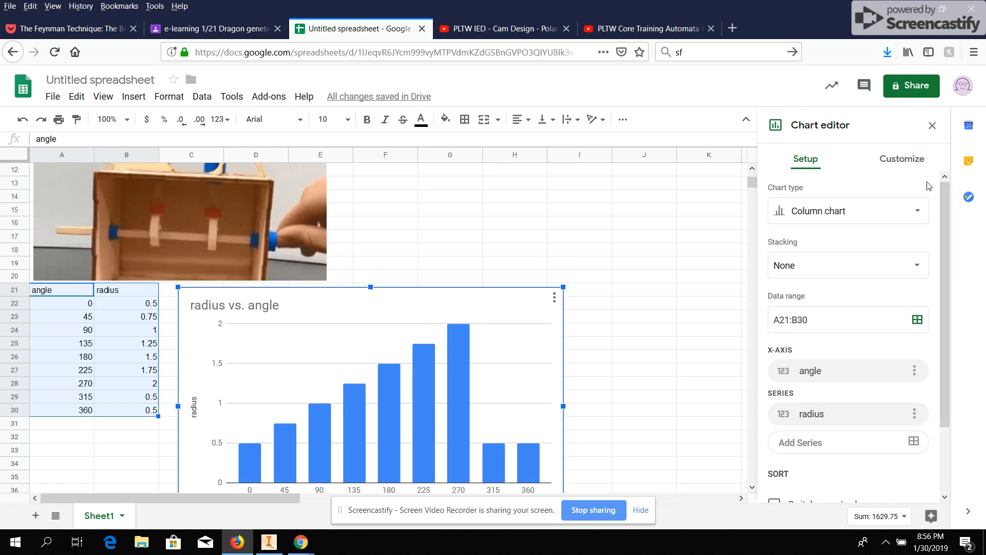
pyautogui.click(852, 217)
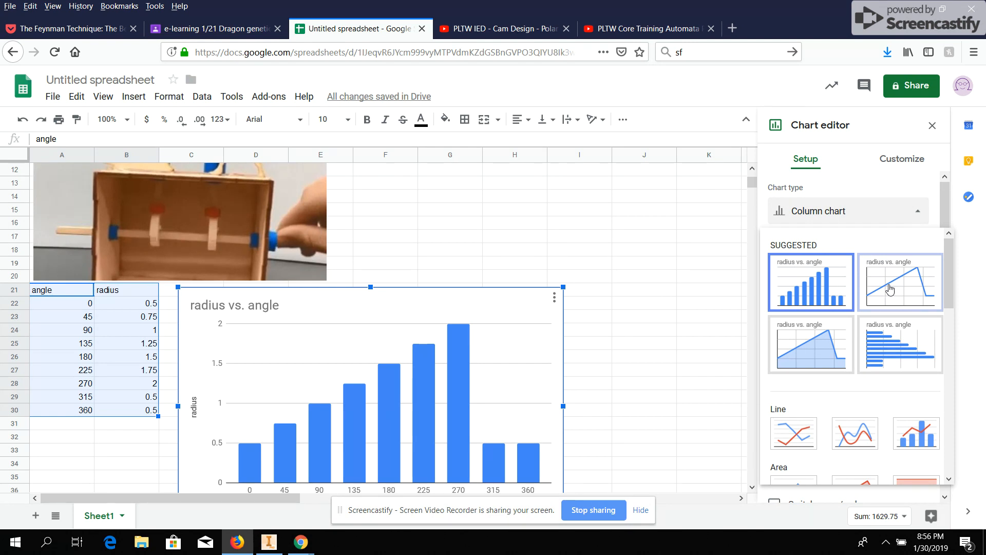
pyautogui.moveTo(947, 282); pyautogui.dragTo(957, 308)
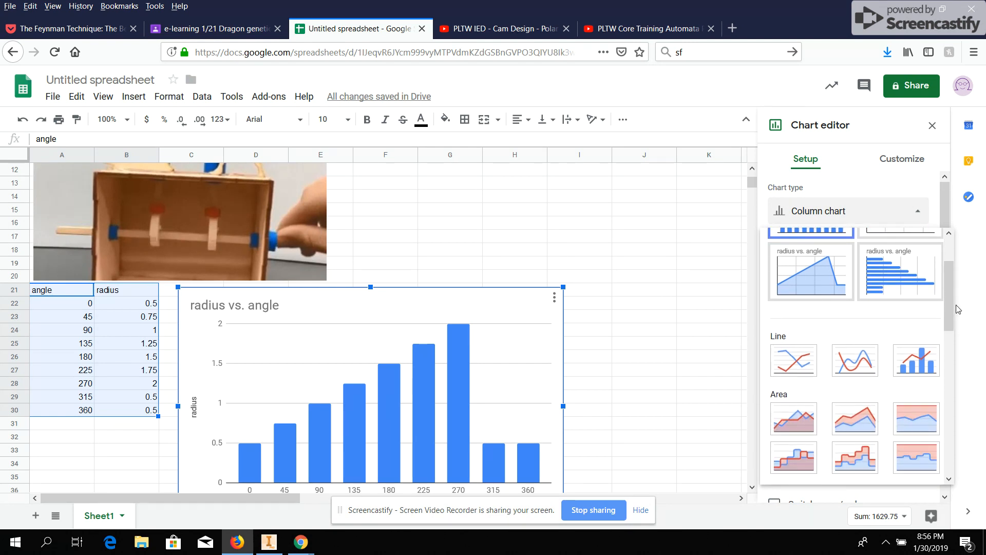
pyautogui.click(797, 366)
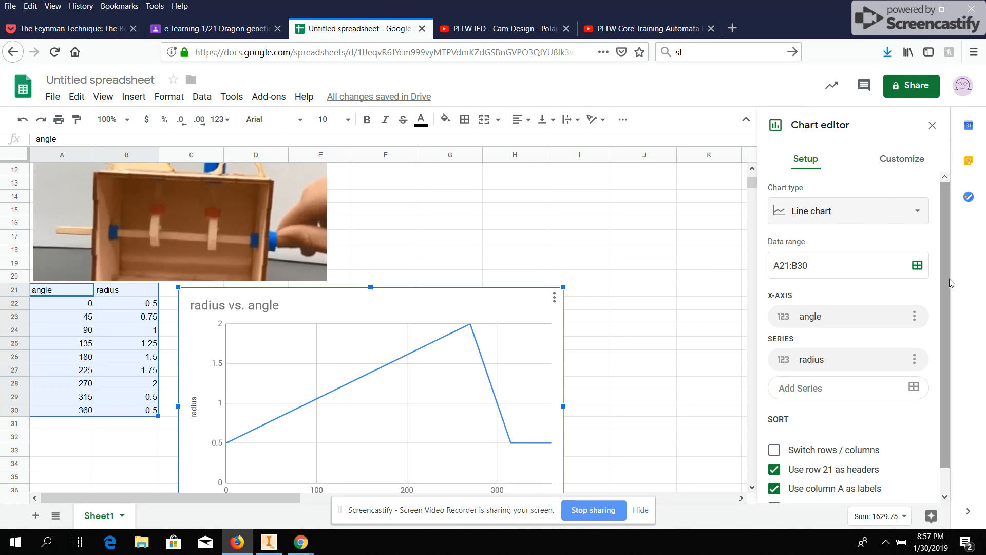
# - Set the point size of the line chart's radius series to 7px
pyautogui.scroll(-1, 949, 278)
pyautogui.scroll(1, 946, 303)
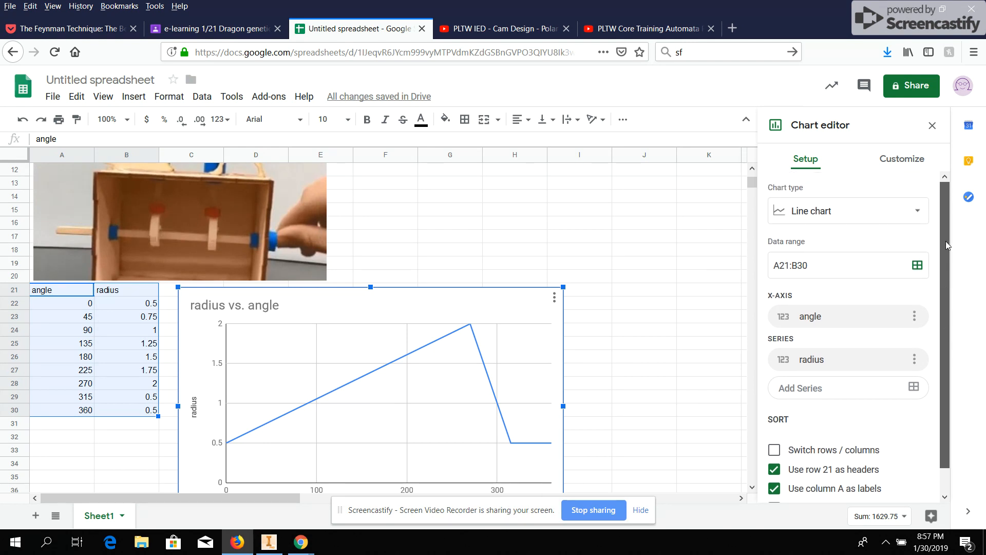
pyautogui.click(902, 158)
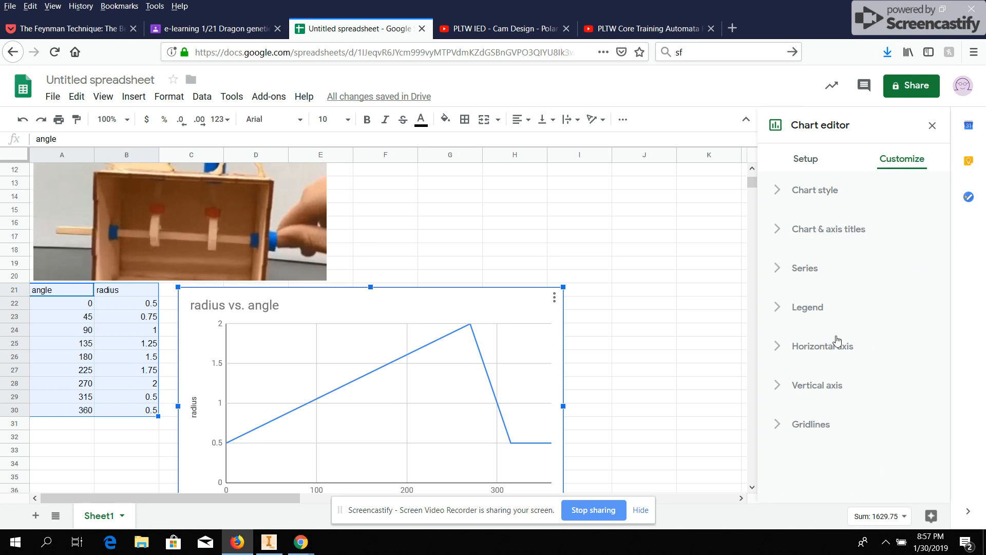
pyautogui.click(776, 272)
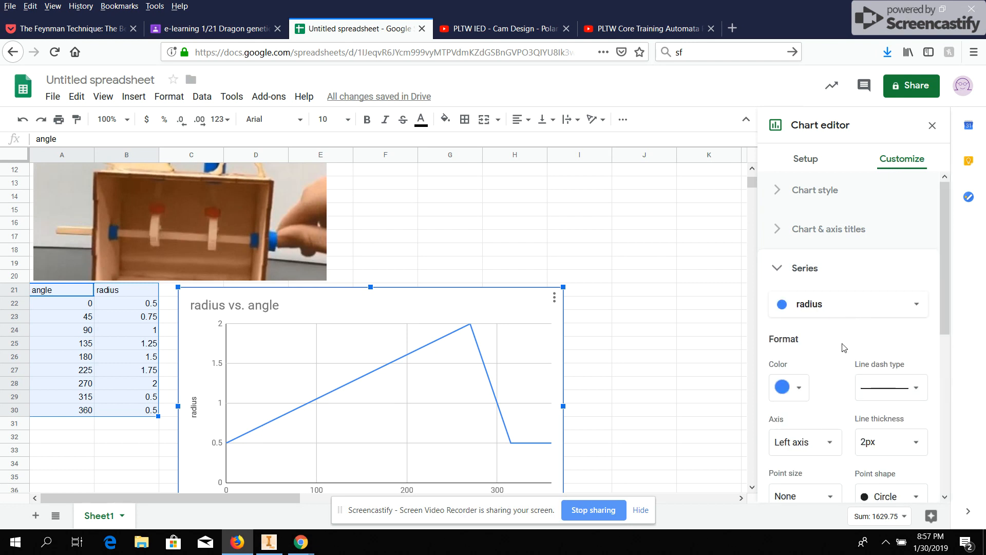
pyautogui.scroll(-3, 845, 339)
pyautogui.click(831, 381)
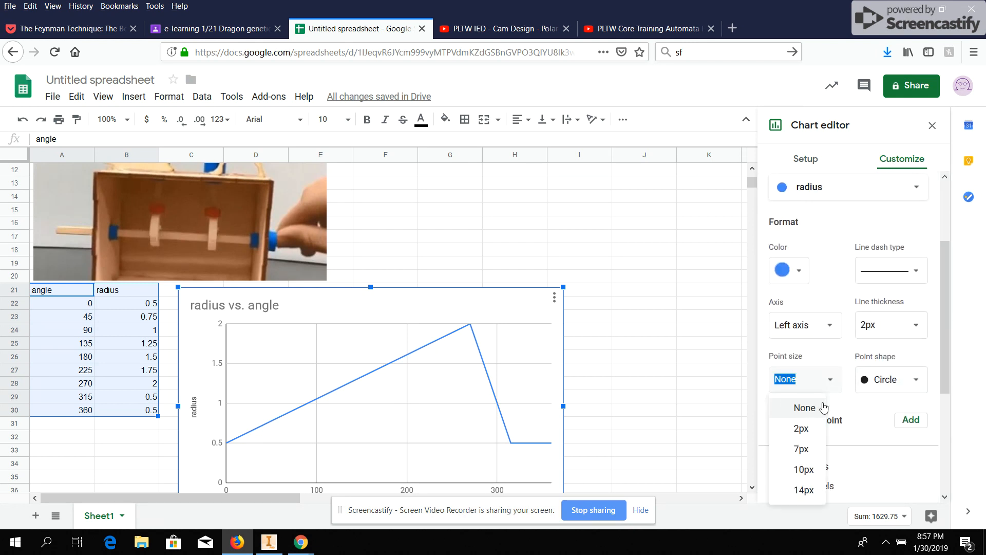
pyautogui.click(800, 448)
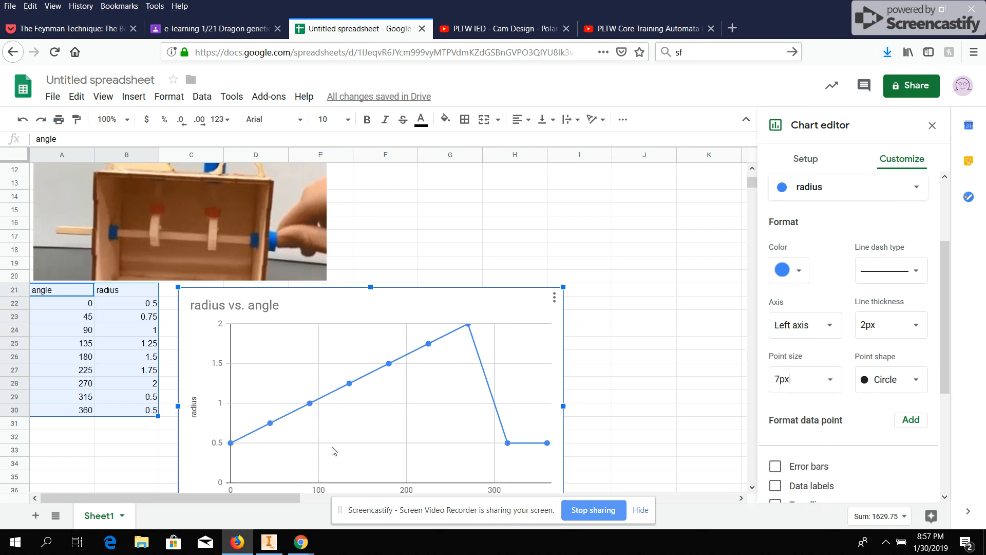
# - Insert a second chart from the same angle and radius data and place it directly beside the line chart
pyautogui.scroll(-2, 570, 398)
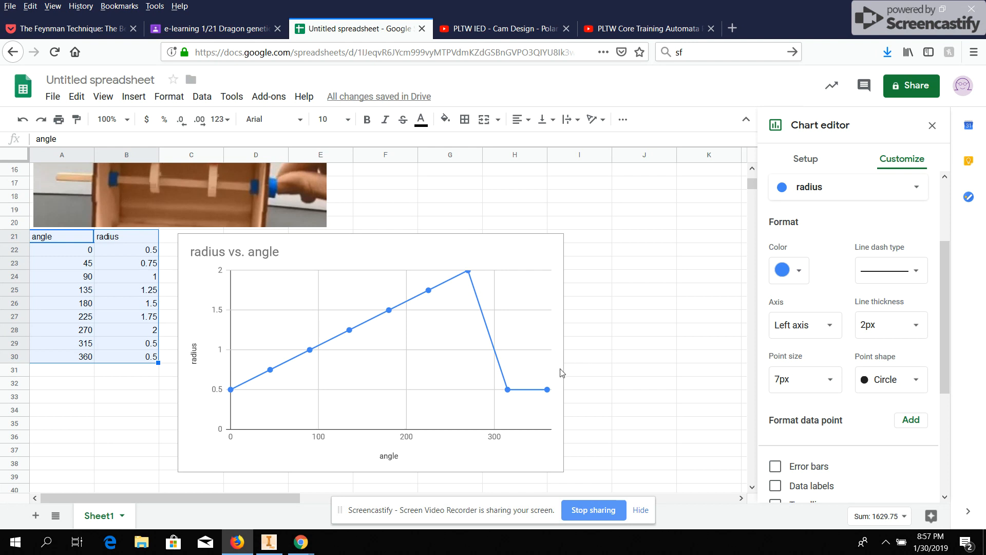
pyautogui.click(642, 511)
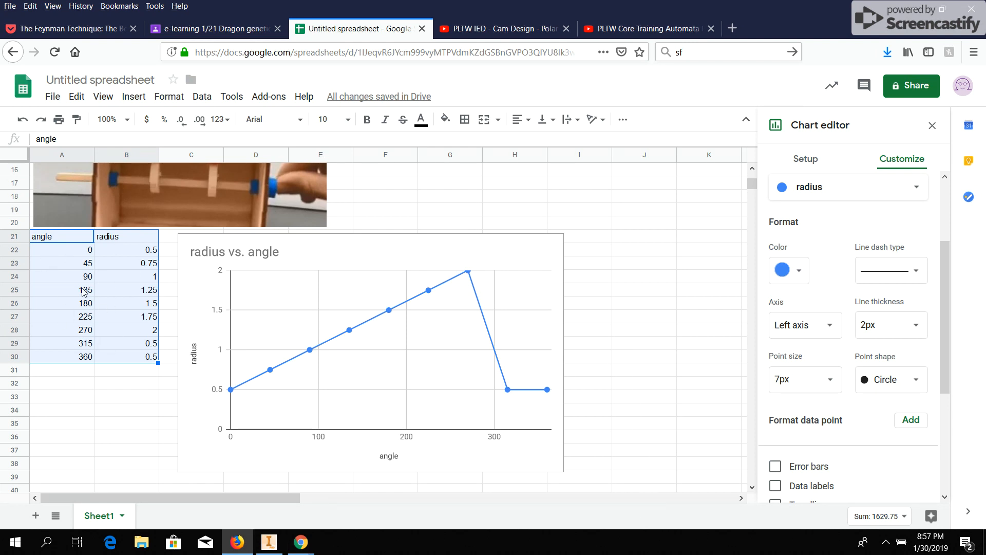
pyautogui.click(127, 100)
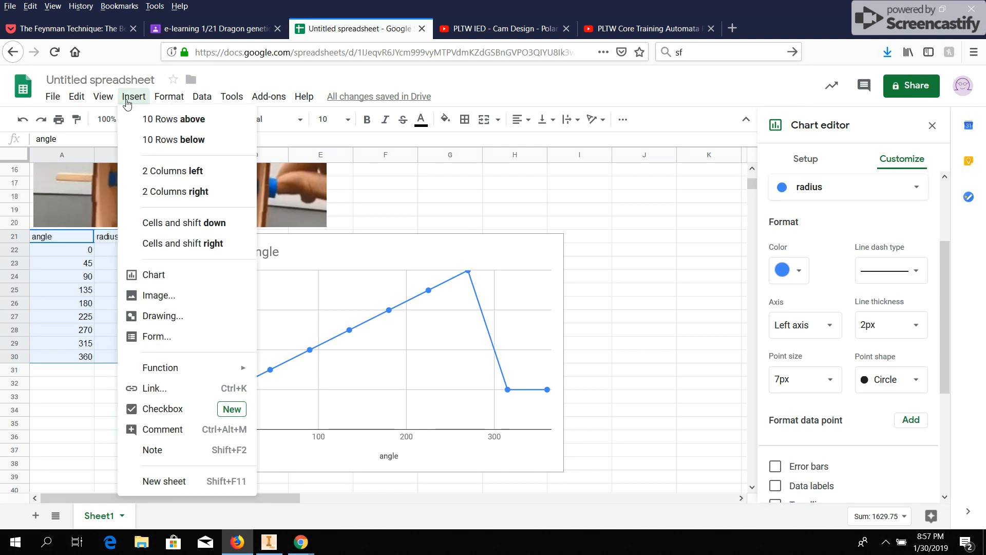
pyautogui.click(153, 274)
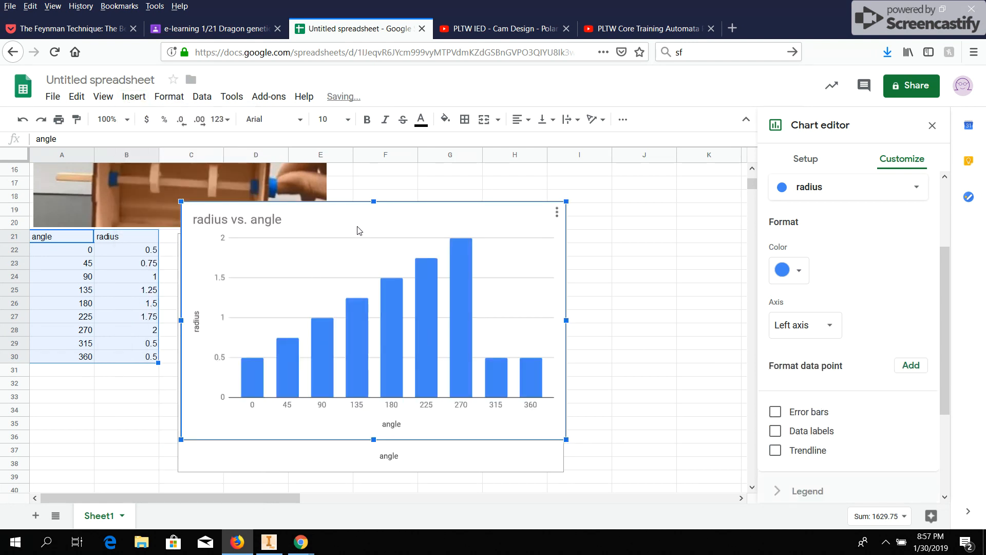
pyautogui.moveTo(356, 212); pyautogui.dragTo(635, 246)
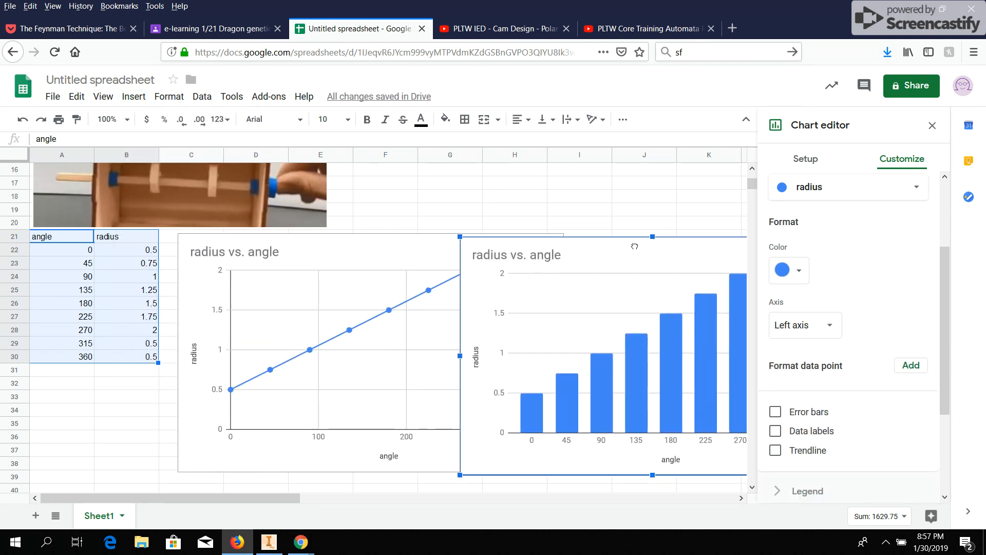
pyautogui.moveTo(252, 495); pyautogui.dragTo(378, 493)
pyautogui.moveTo(331, 247); pyautogui.dragTo(444, 243)
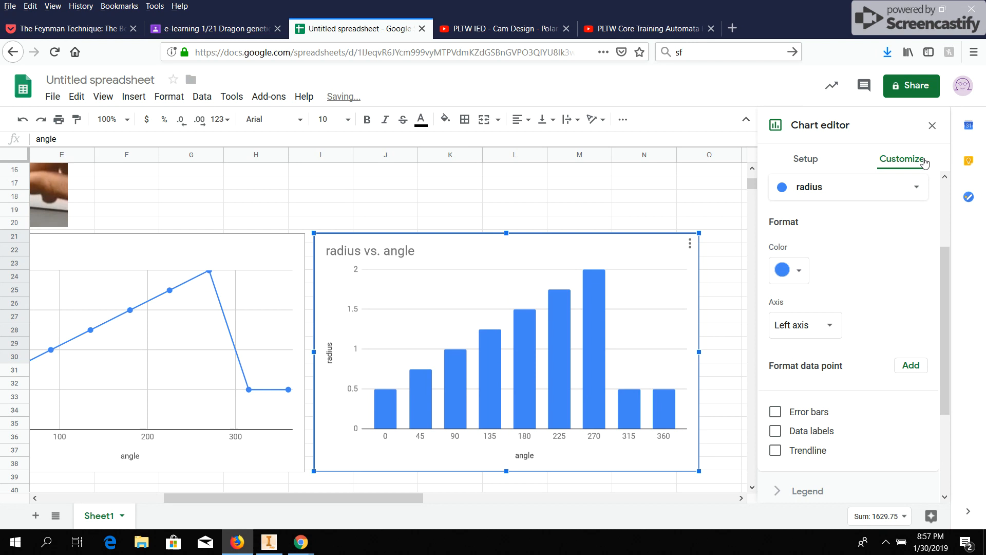
# - Change the second chart's type from column to radar chart
pyautogui.scroll(2, 937, 230)
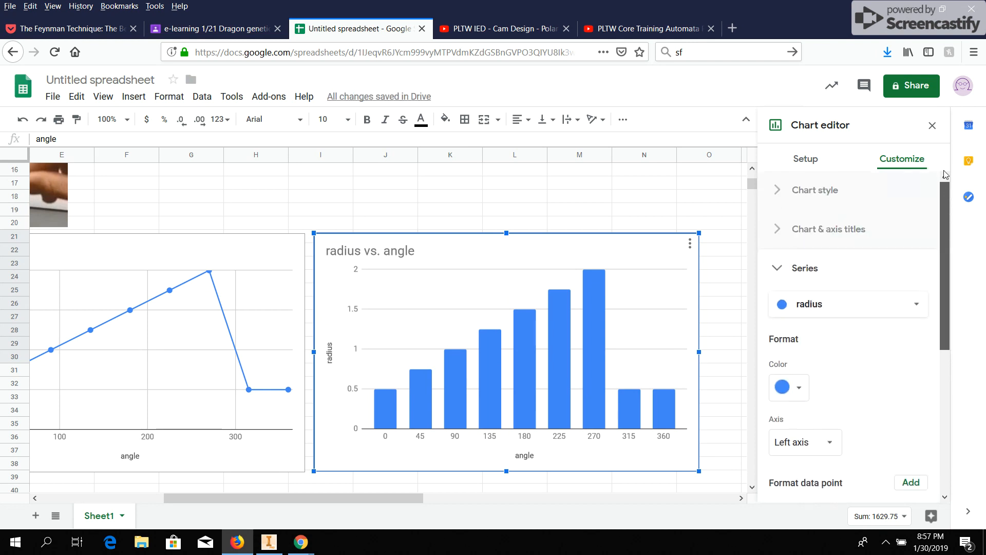
pyautogui.click(821, 159)
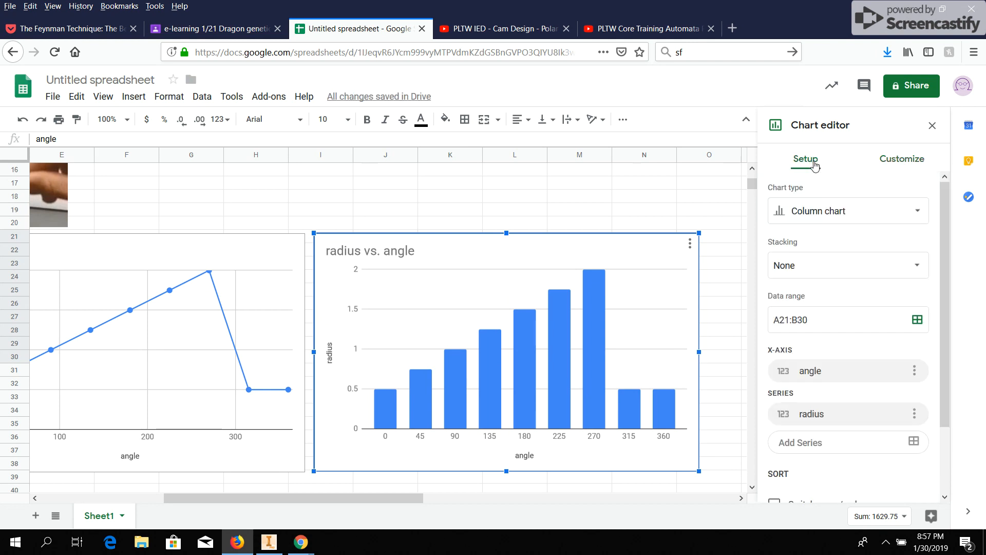
pyautogui.click(915, 213)
pyautogui.moveTo(948, 294); pyautogui.dragTo(946, 469)
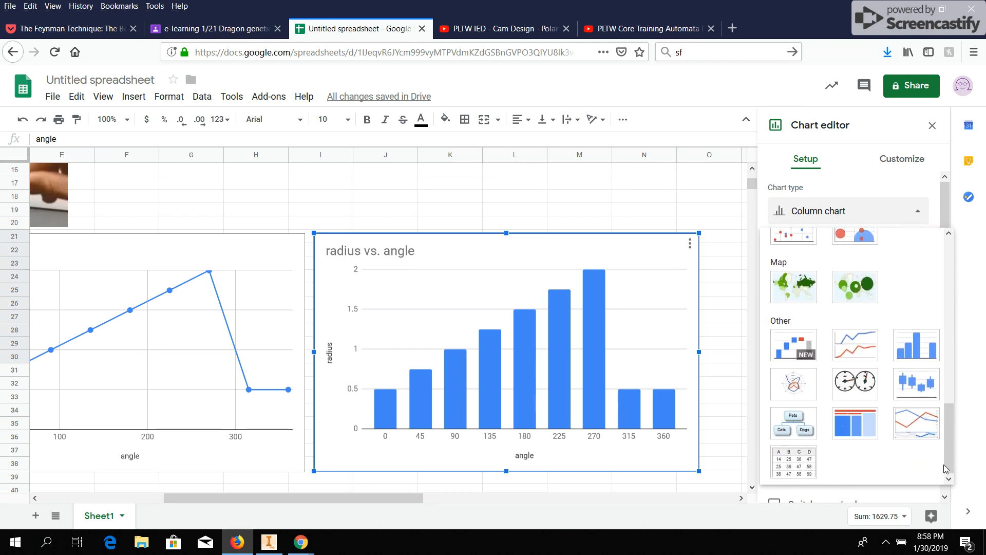
pyautogui.click(790, 391)
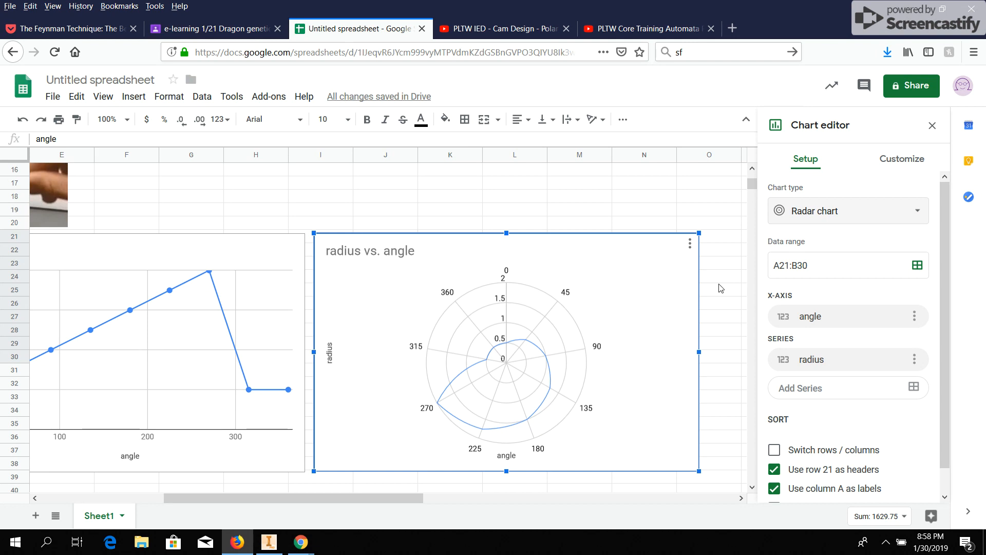
# - Set the point size of the radar chart's radius series to 7px
pyautogui.click(907, 163)
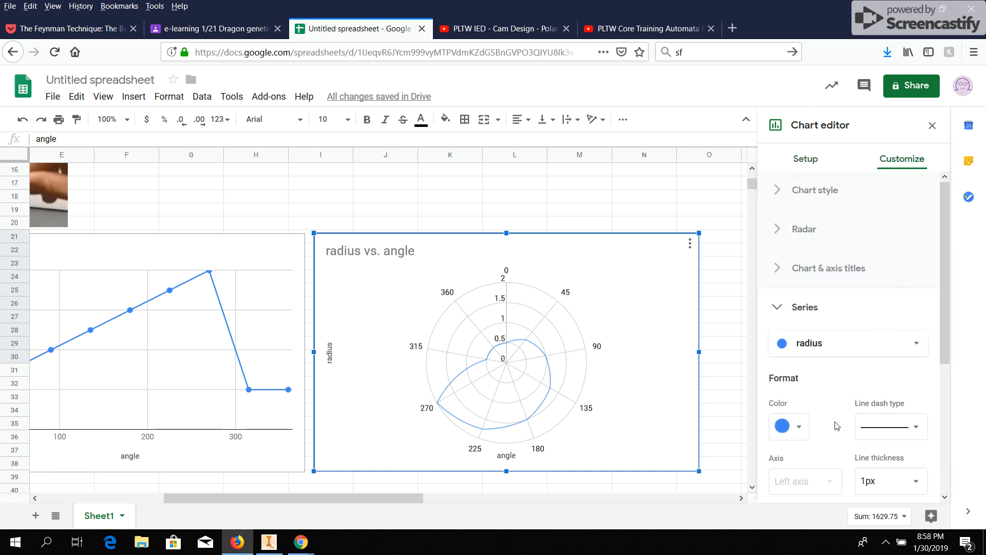
pyautogui.moveTo(944, 340); pyautogui.dragTo(959, 370)
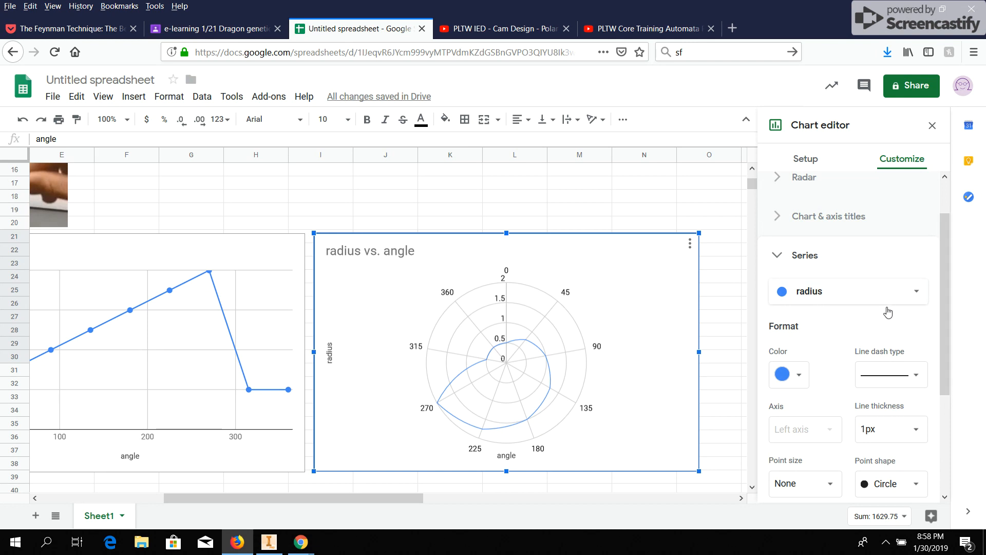
pyautogui.moveTo(956, 366); pyautogui.dragTo(954, 424)
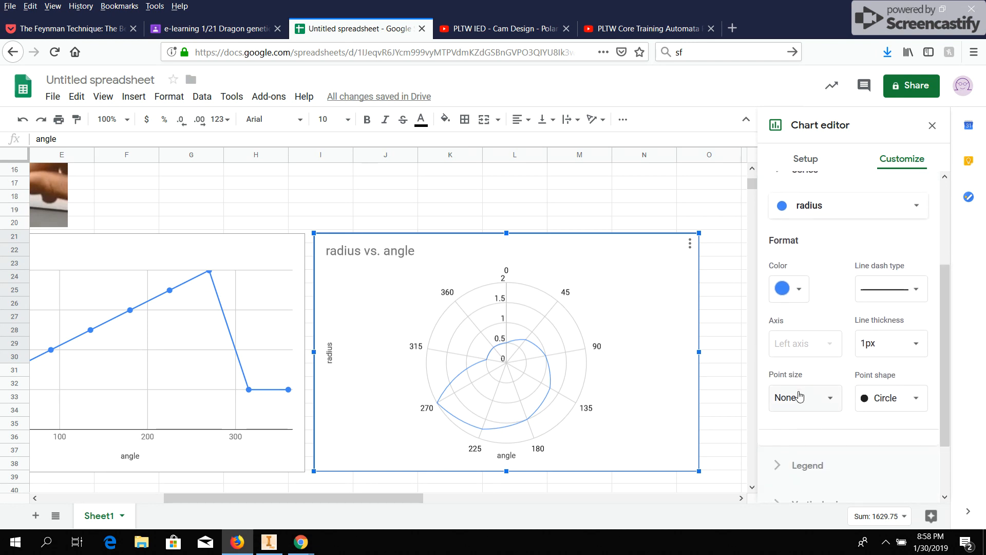
pyautogui.click(832, 402)
pyautogui.click(808, 467)
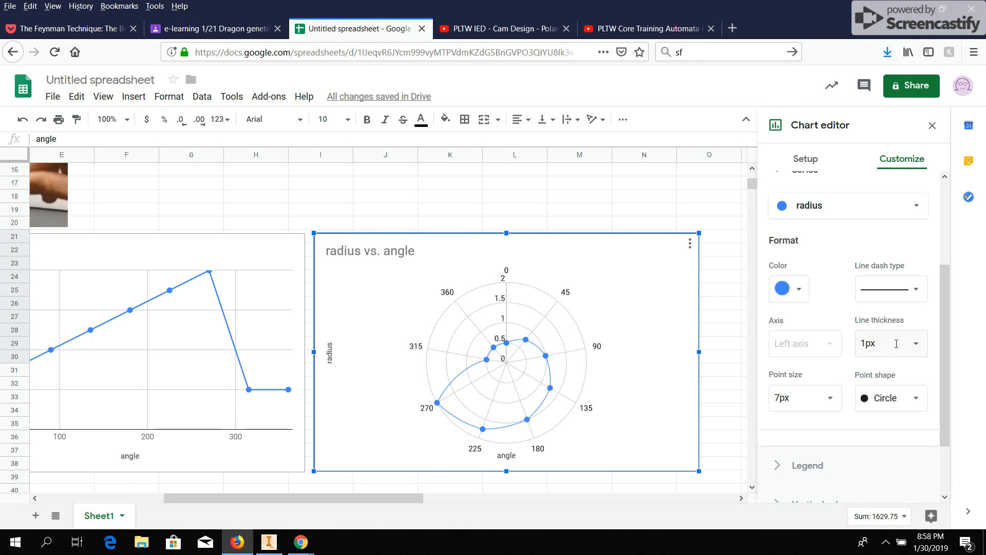
# - Set the radar chart's vertical axis minimum to 0 and maximum to 2.5, and leave the chart editor
pyautogui.moveTo(946, 380); pyautogui.dragTo(943, 434)
pyautogui.click(781, 434)
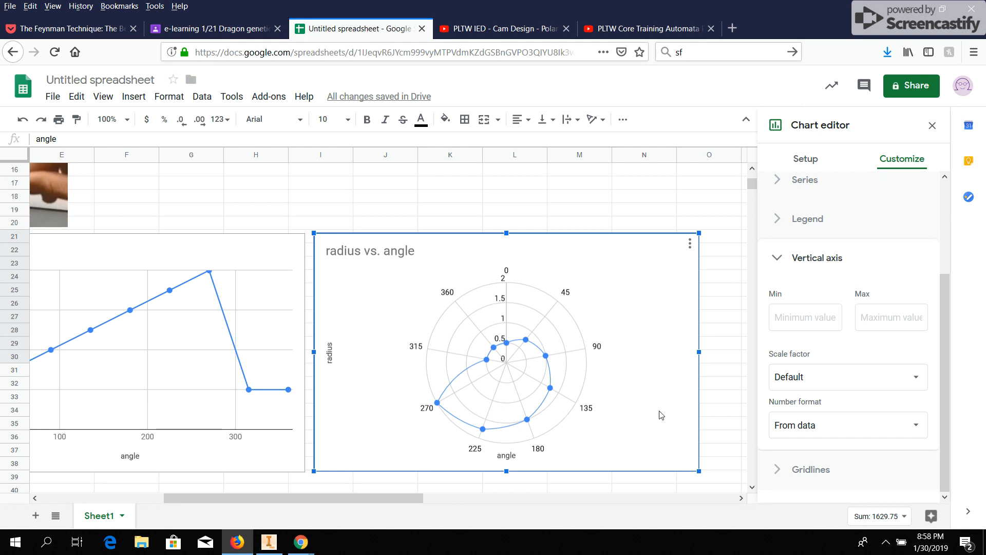
pyautogui.click(813, 322)
pyautogui.write('0')
pyautogui.click(877, 318)
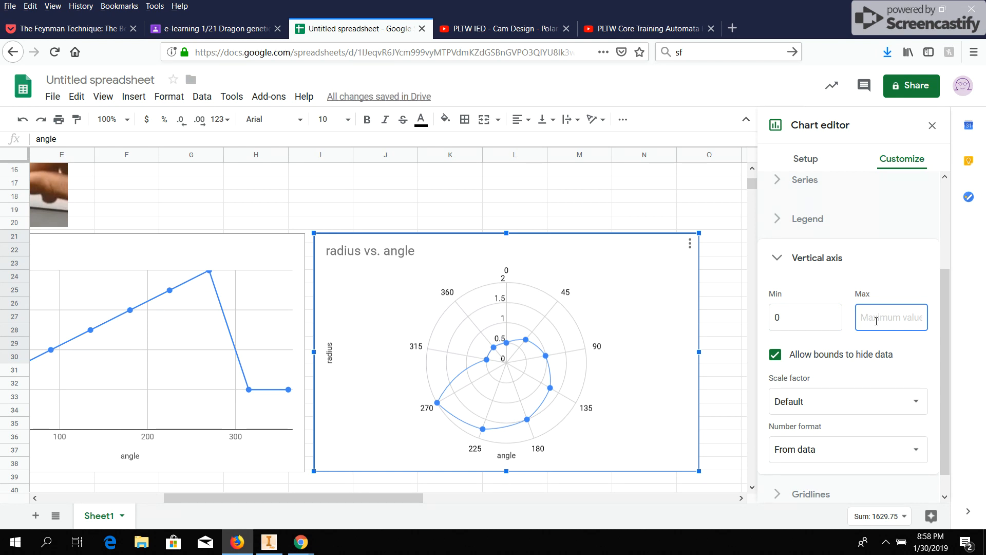
pyautogui.write('2.5')
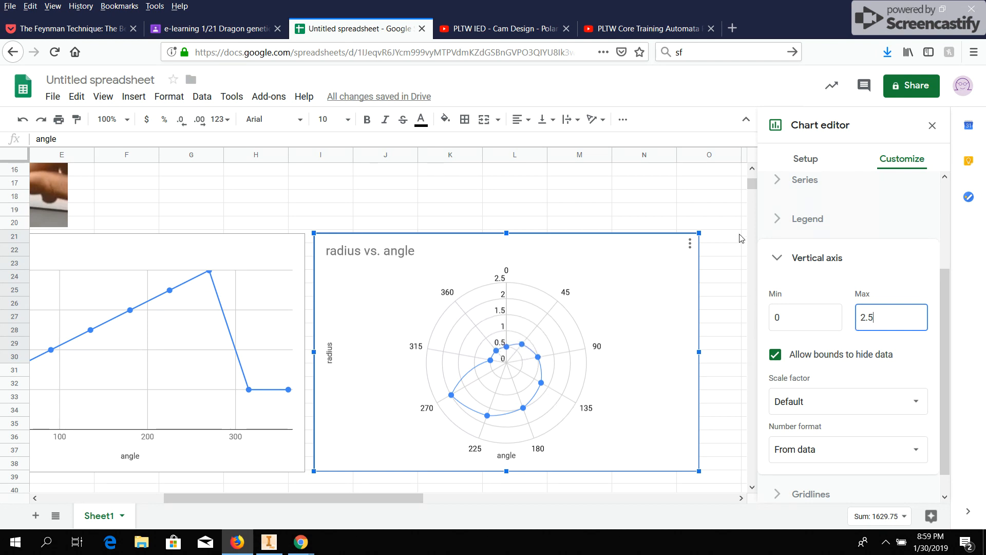
pyautogui.click(711, 250)
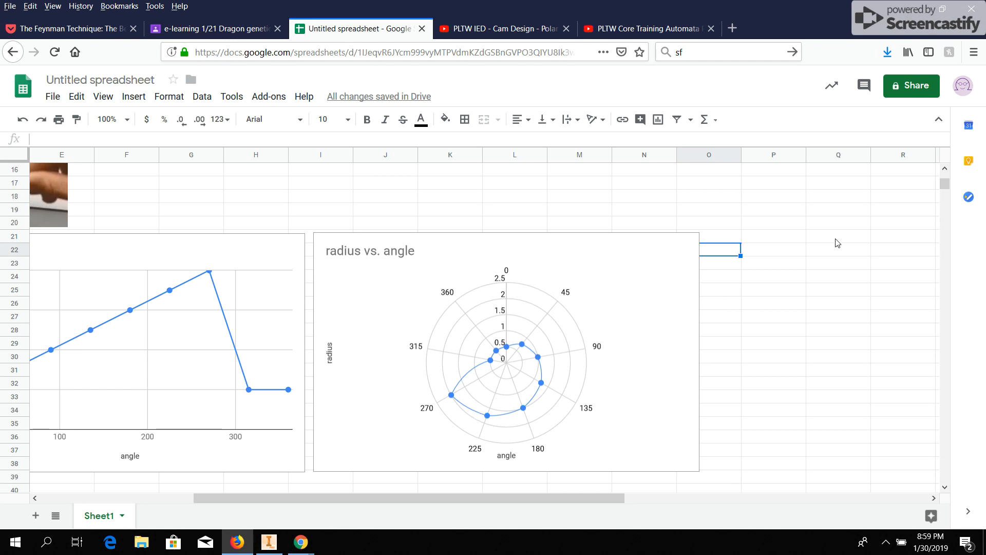
pyautogui.moveTo(585, 496); pyautogui.dragTo(459, 500)
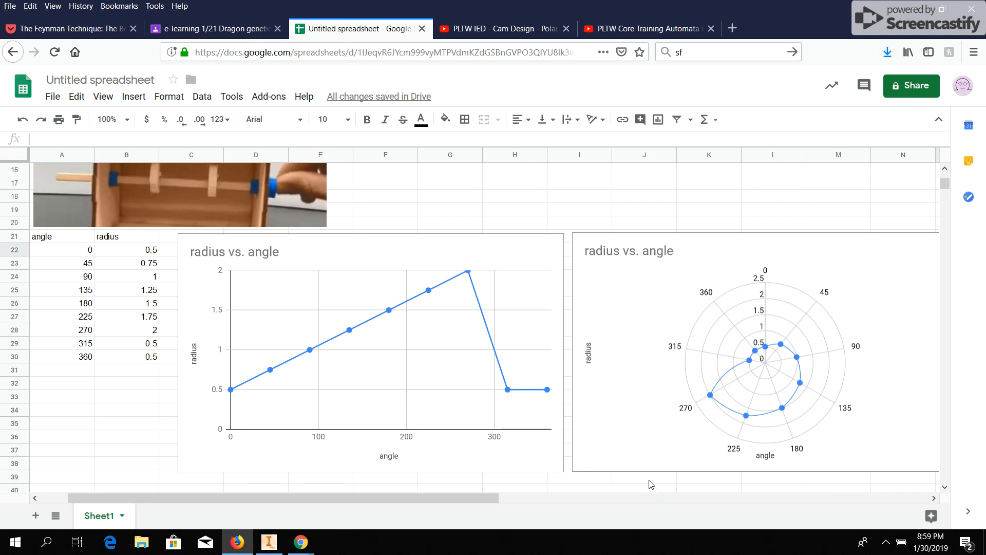
pyautogui.moveTo(314, 543)
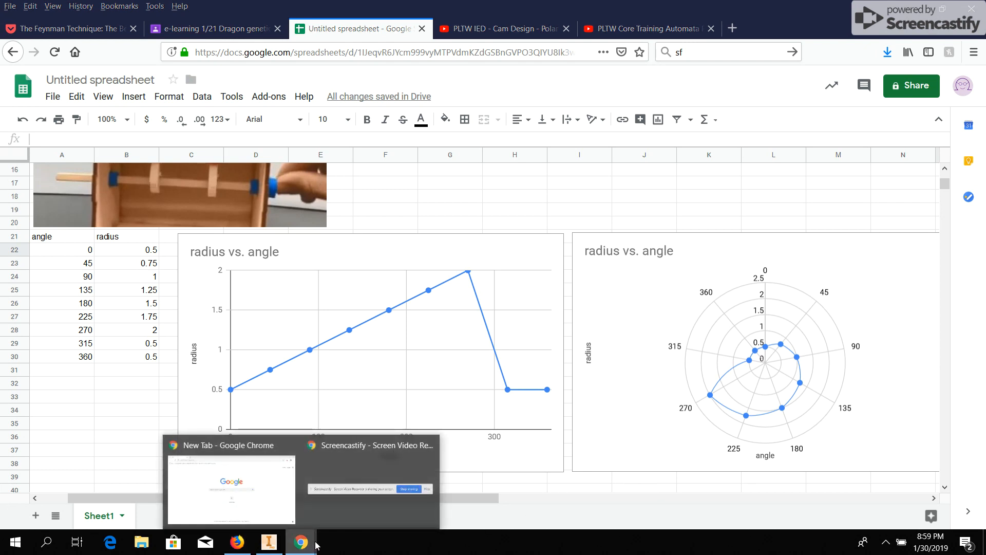